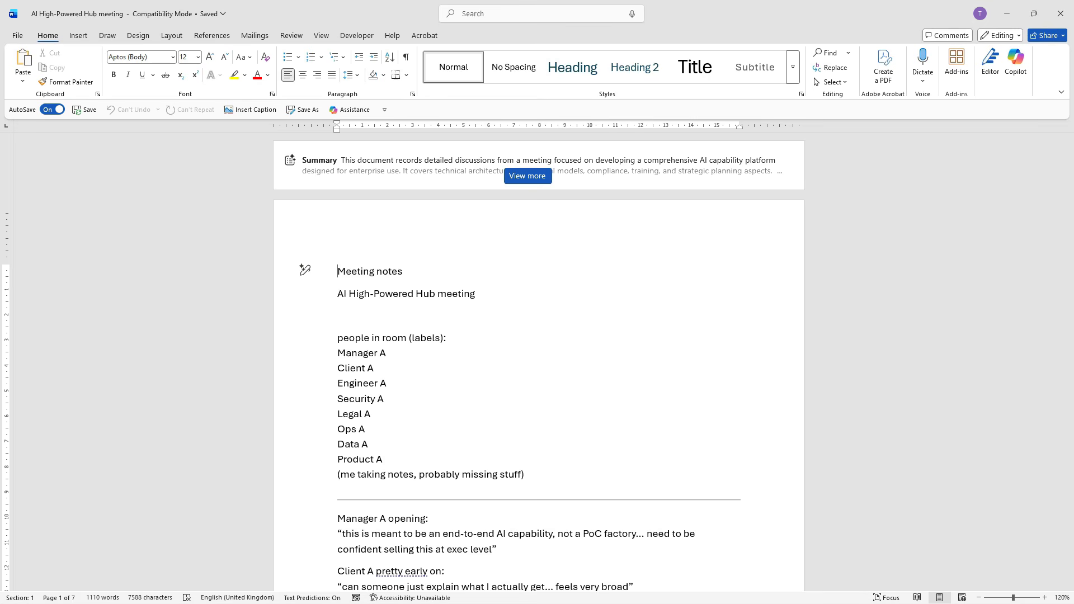
# Step: Switch to the AI Governance & Ethics Framework document and open a Copilot chat beside it
pyautogui.hotkey('alt', 'Tab')
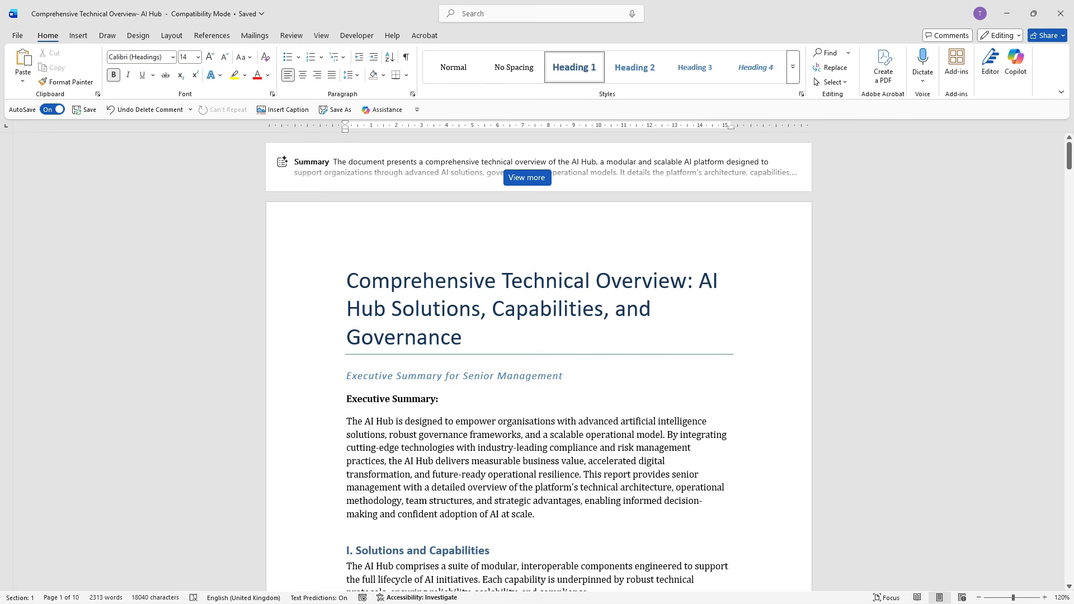
pyautogui.hotkey('alt', 'Tab')
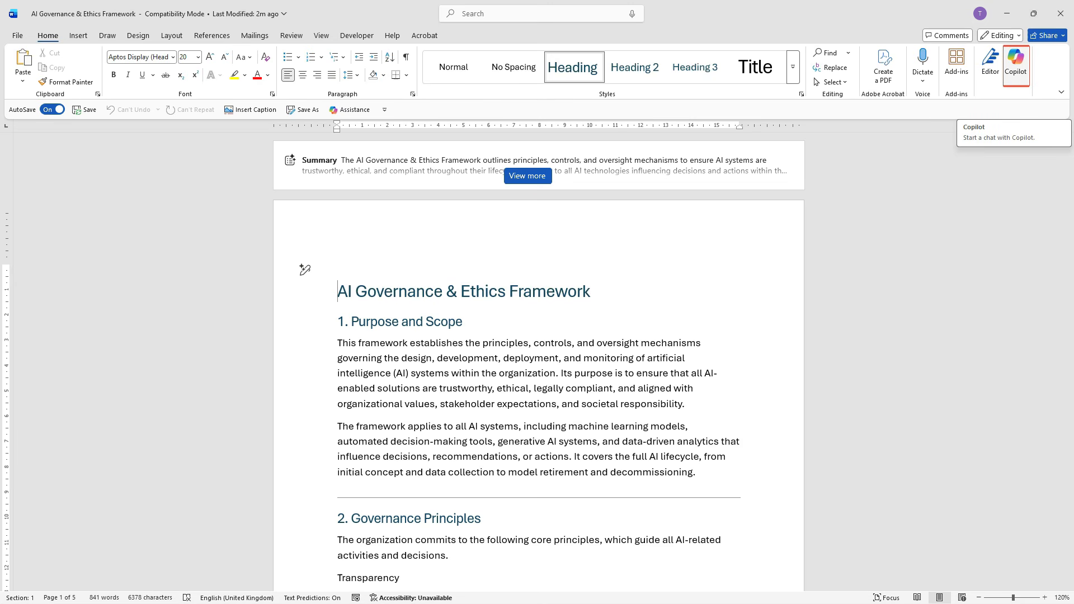
pyautogui.click(1015, 65)
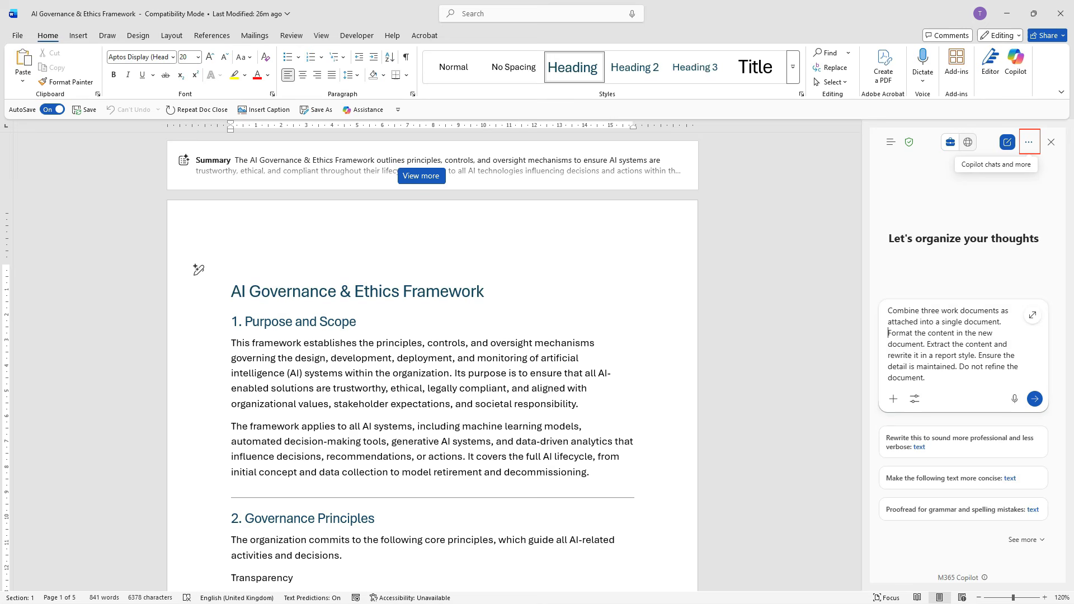
# Step: Set the Copilot chat's model to GPT-5.2 Think deeper
pyautogui.click(1028, 142)
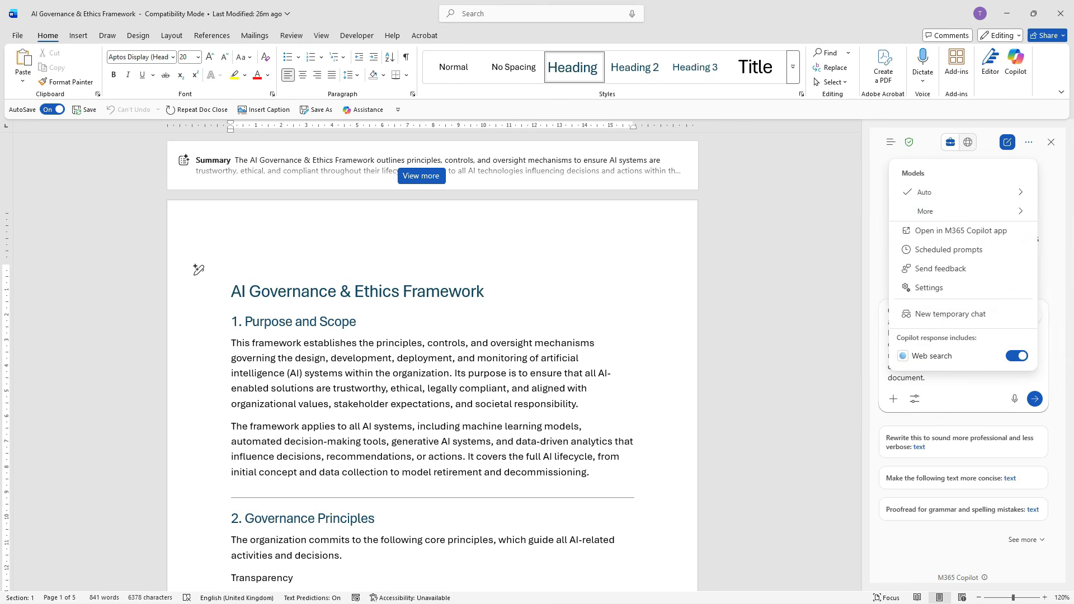
pyautogui.moveTo(963, 212)
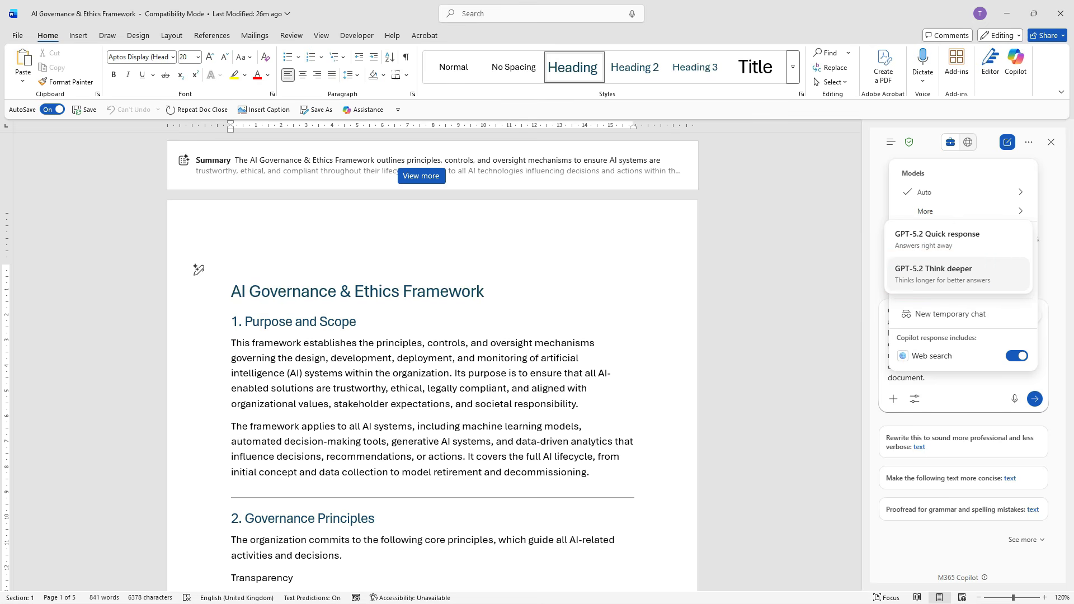
pyautogui.click(958, 274)
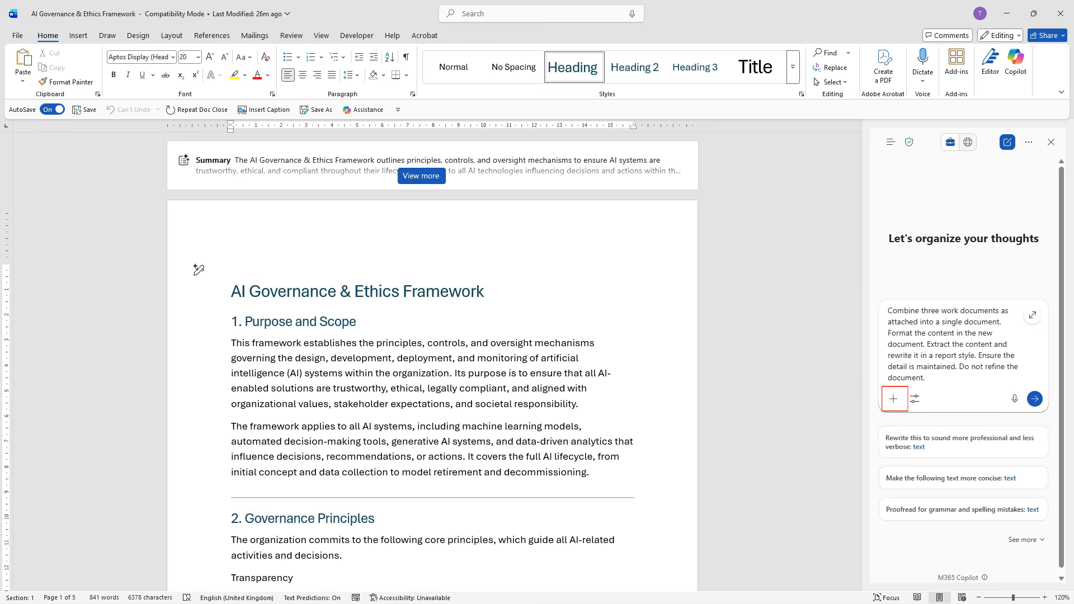
# Step: Attach the work documents Comprehensive Technical Overview- AI Hub and AI Governance & Ethics Framework to the Copilot prompt
pyautogui.click(893, 398)
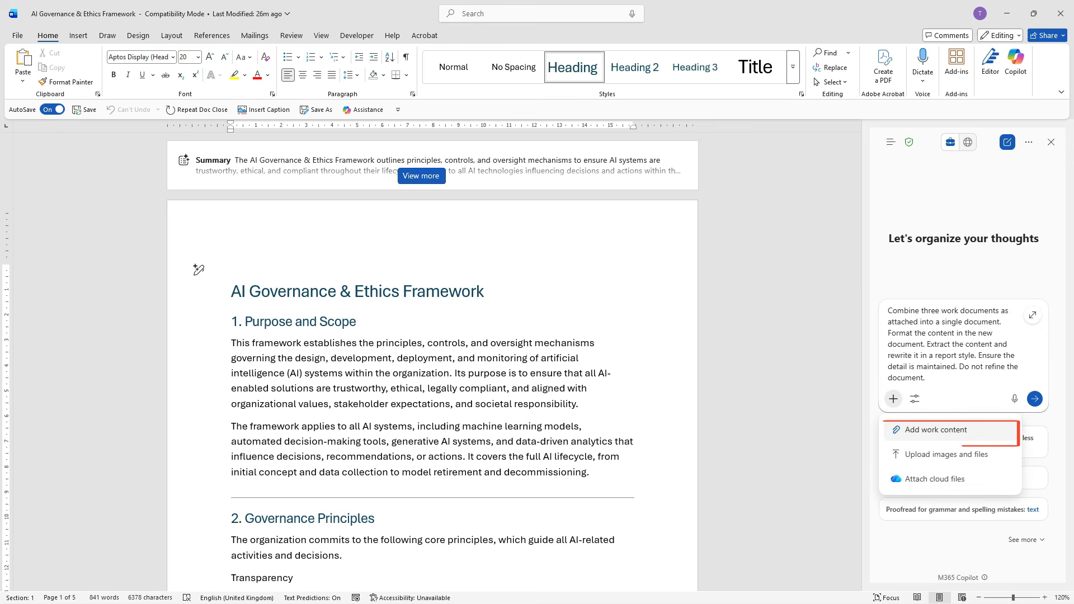
pyautogui.click(949, 430)
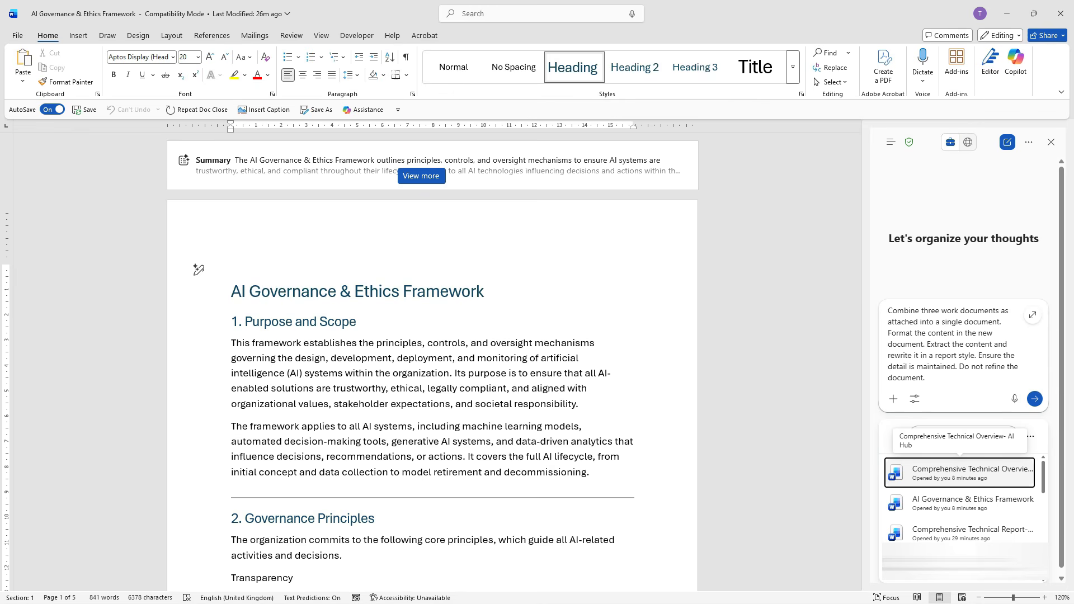
pyautogui.press('Return')
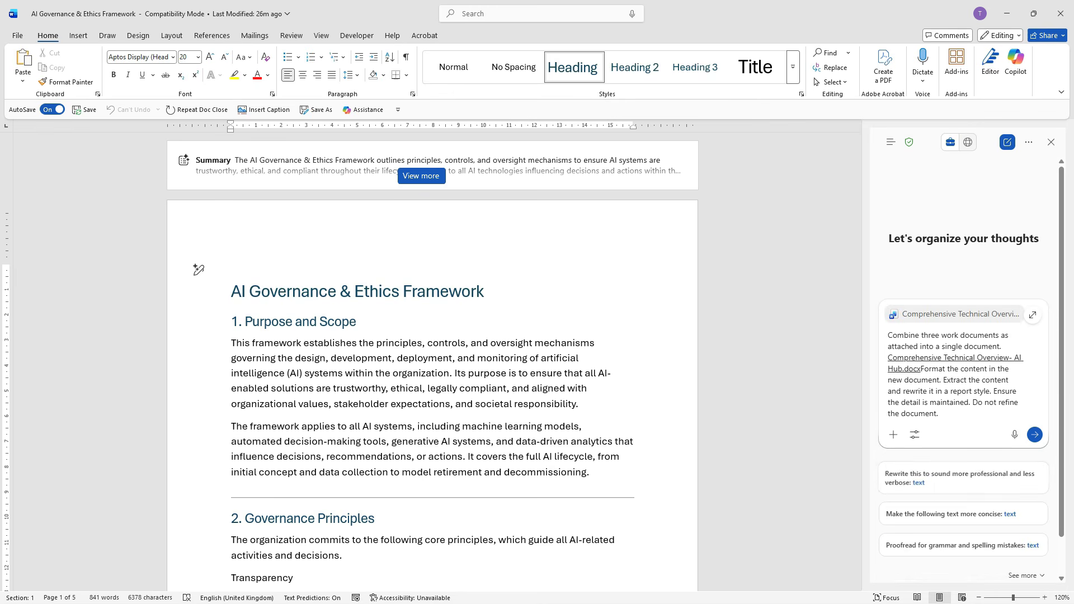
pyautogui.click(893, 434)
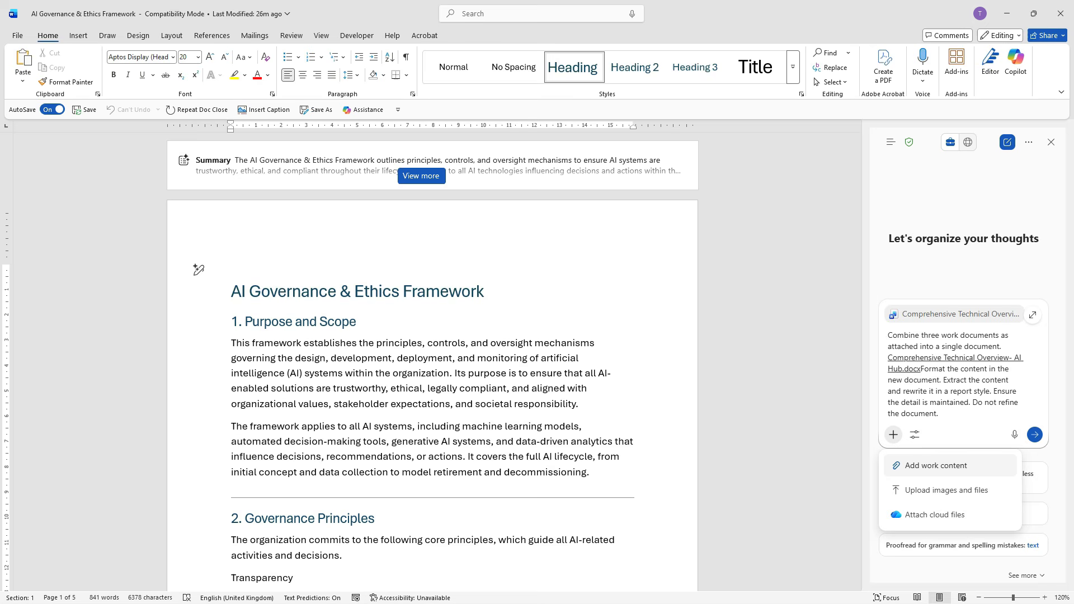
pyautogui.click(935, 465)
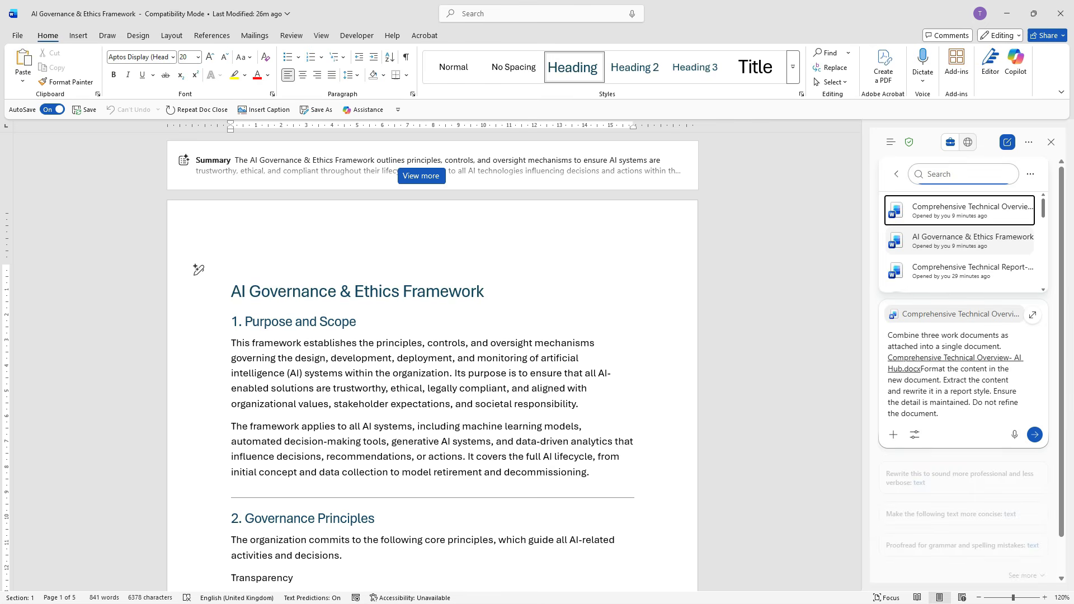
pyautogui.click(973, 241)
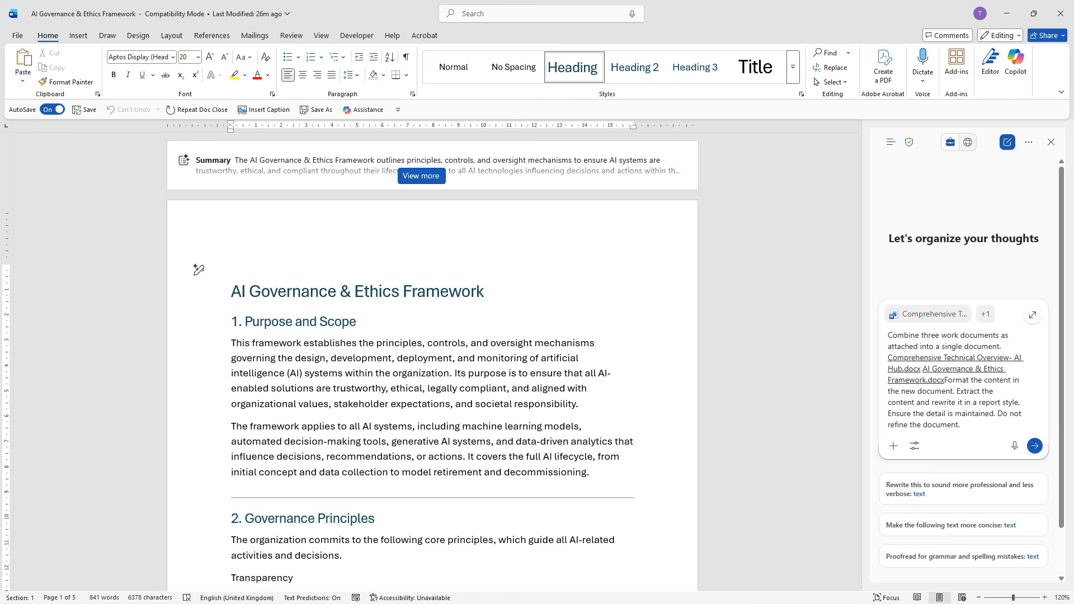
# Step: Search work content for "meet", attach AI High-Powered Hub meeting to the prompt and submit the request to combine the three documents
pyautogui.click(893, 446)
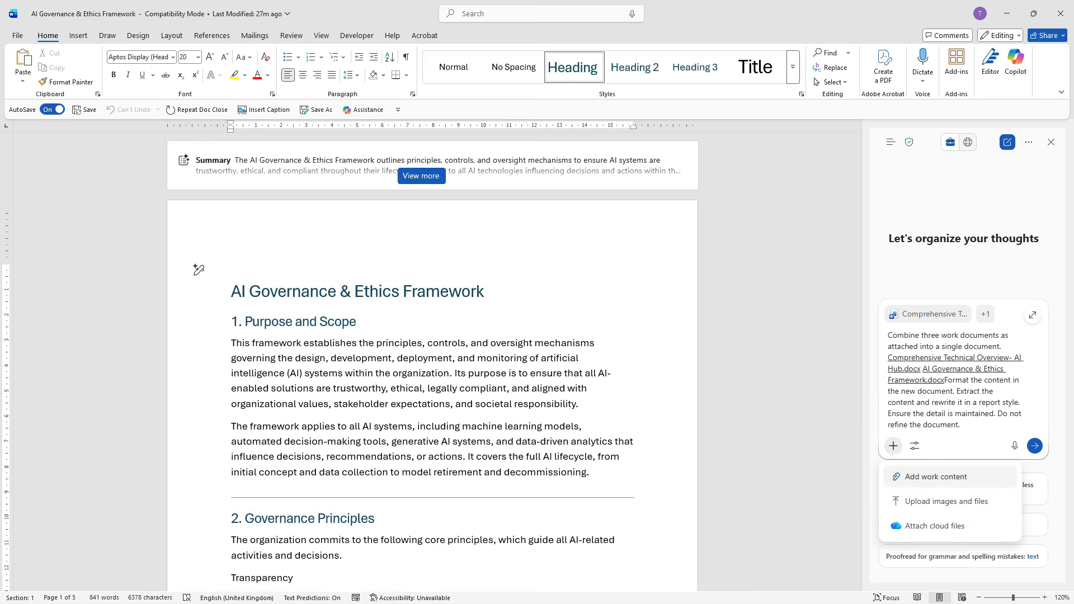
pyautogui.click(935, 477)
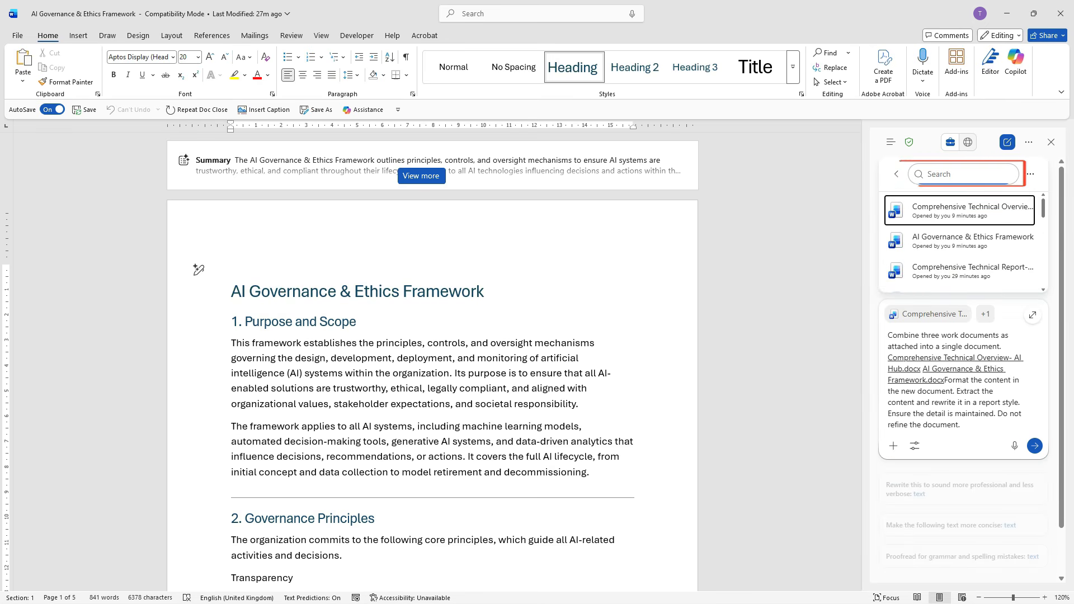
pyautogui.write('meet')
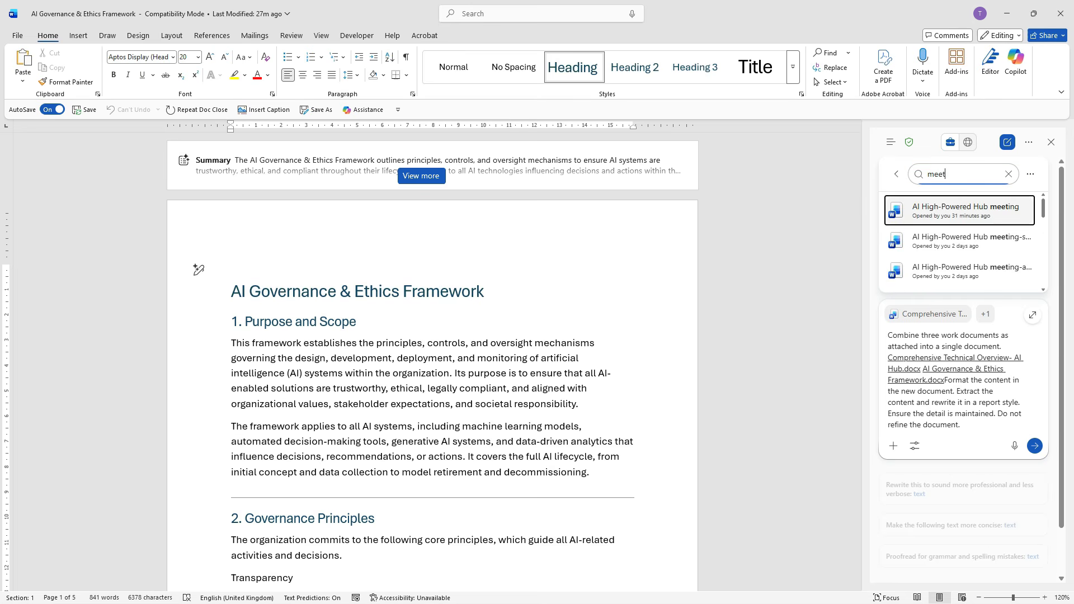
pyautogui.press('Return')
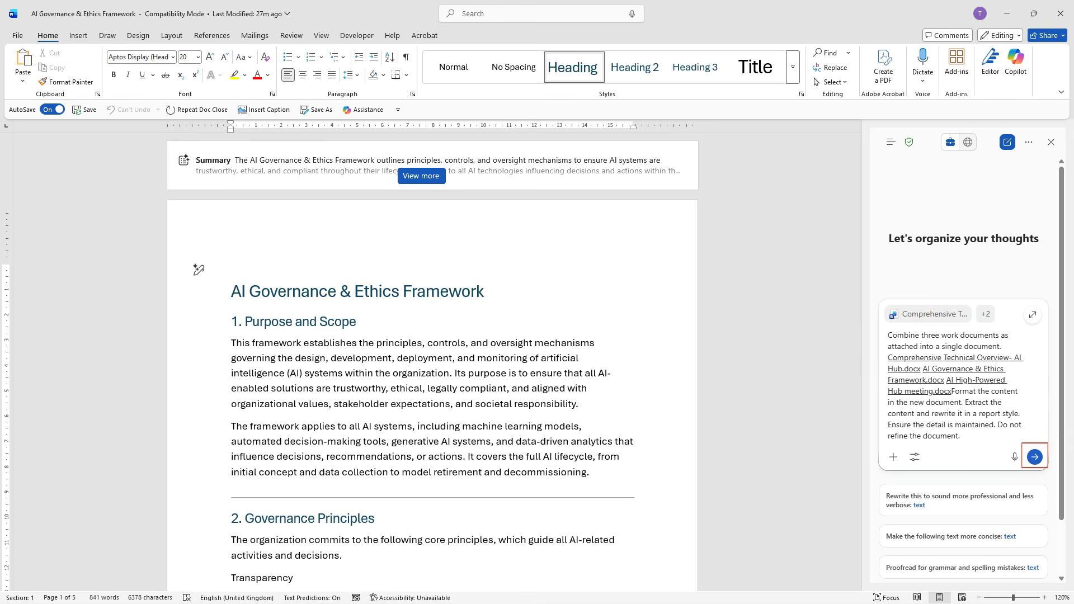
pyautogui.click(1035, 457)
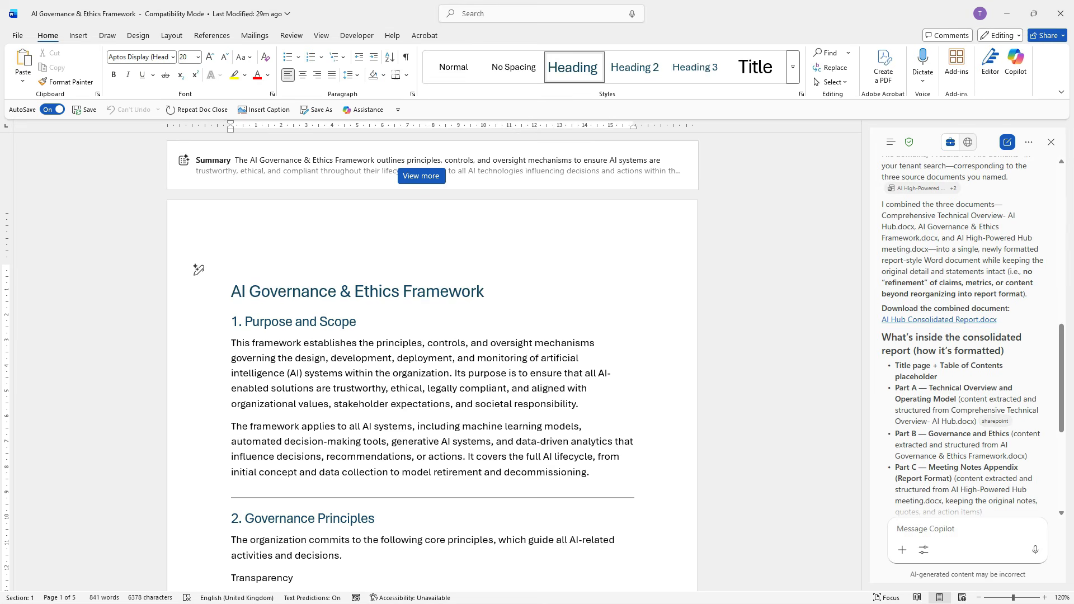
# Step: Download AI Hub Consolidated Report.docx from the Copilot response, open it and look through its pages
pyautogui.scroll(-3, 964, 337)
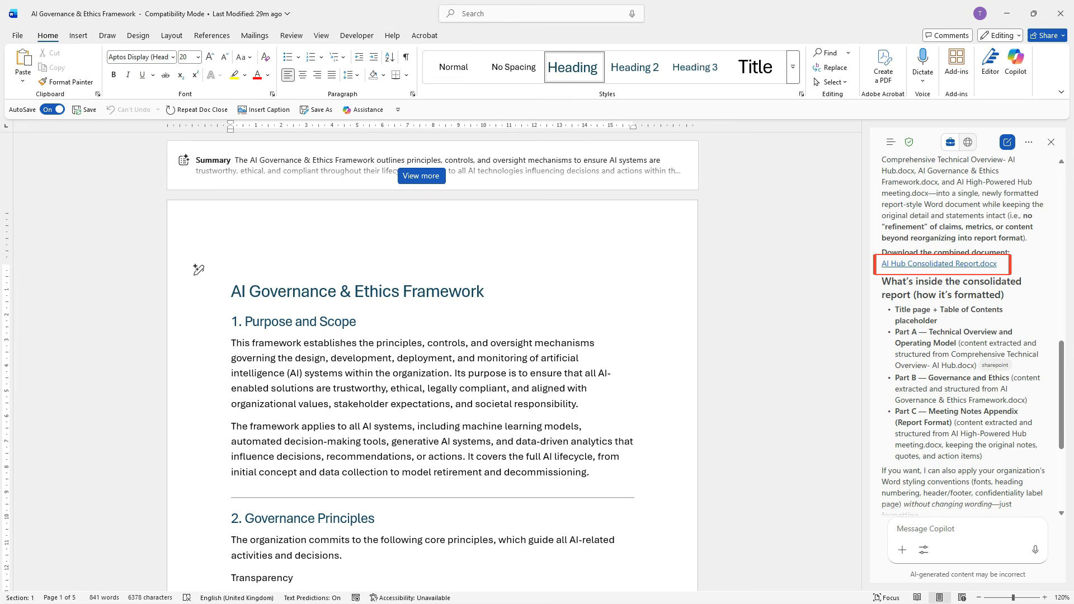
pyautogui.click(939, 264)
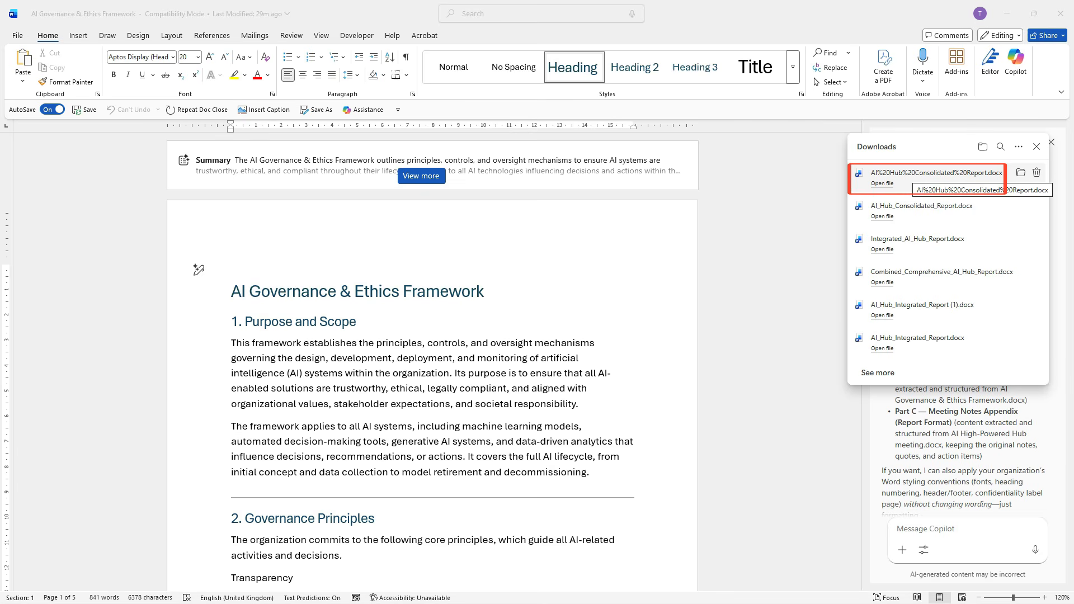
pyautogui.click(917, 178)
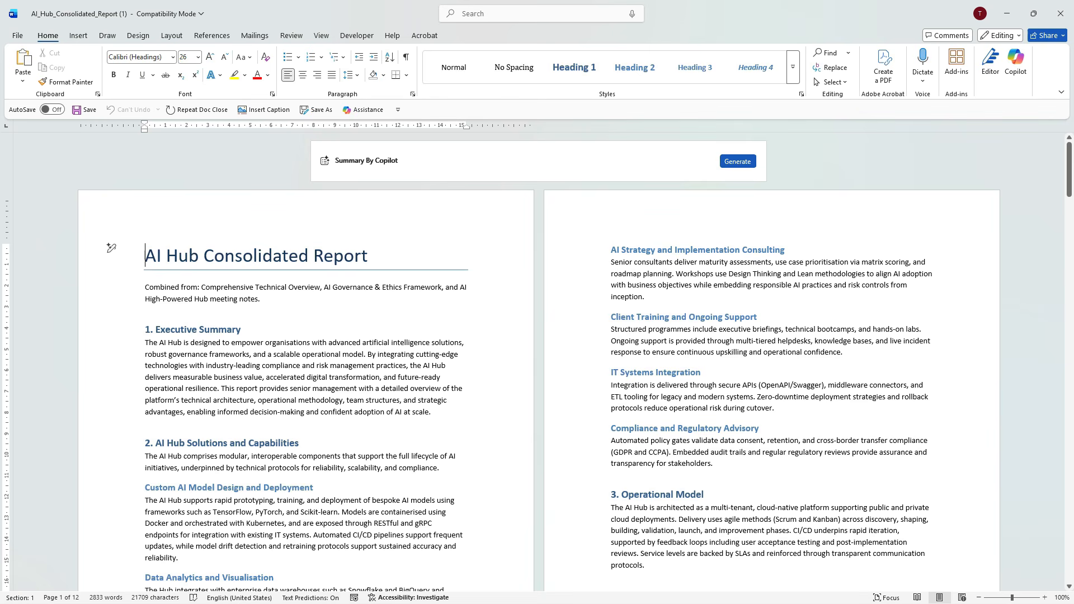
pyautogui.moveTo(1069, 169); pyautogui.dragTo(1069, 554)
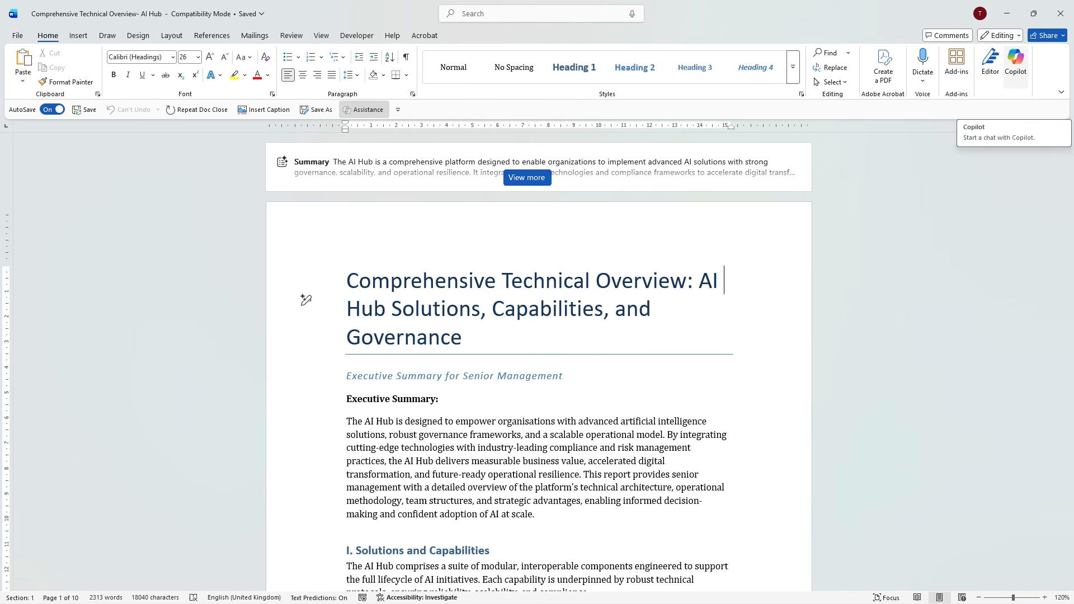
# Step: Enter a new Copilot chat request for a downloadable Client A proposal covering executive summary, need, solution, scope, timeline, budget, outcomes, qualifications, conclusion and calls to action
pyautogui.click(1015, 61)
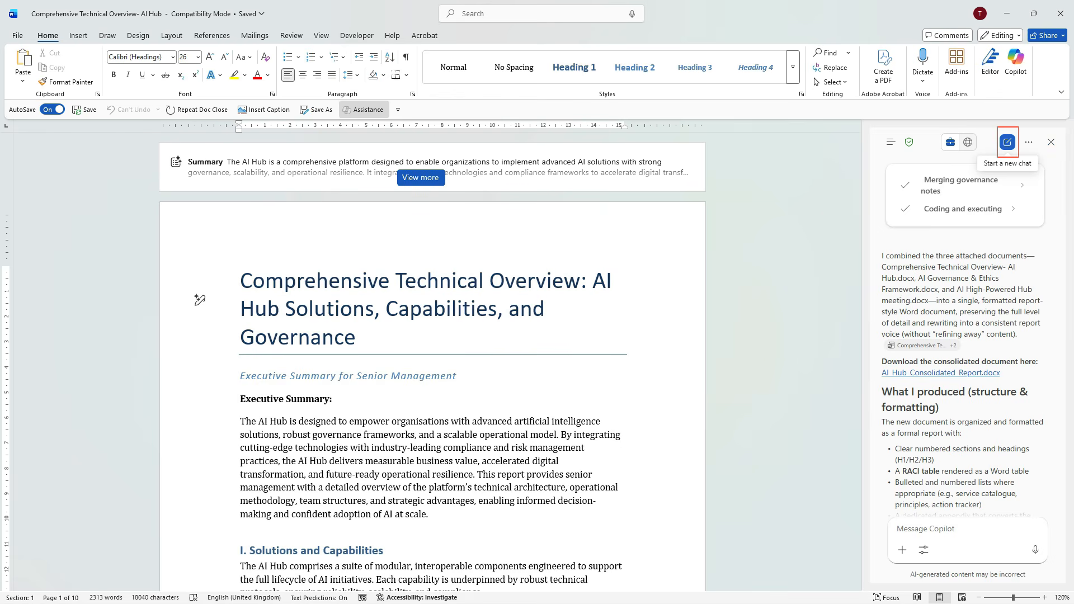
pyautogui.click(1007, 142)
pyautogui.write("Create a suitable proposal from this document. Include the following information: title, name, and contact details field. The client's name (Client A), executive summary, problem statement or need, proposed solution, scope of work, timeline, budget, expected outcomes and benefits. Our qualifications, the conclusion and any call to actions")
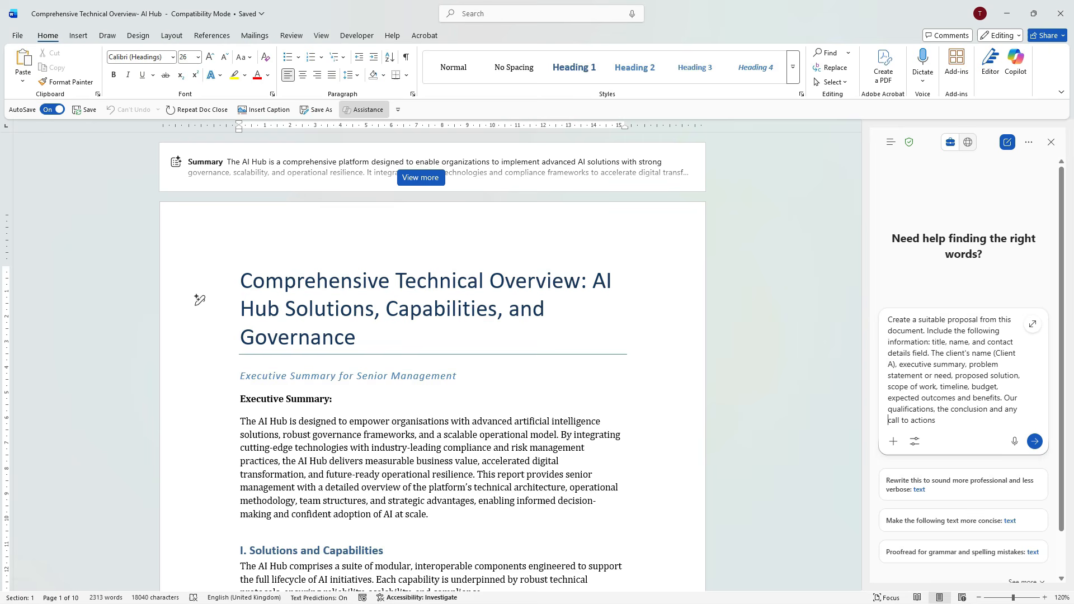
pyautogui.write('. Create a new downloadable document.')
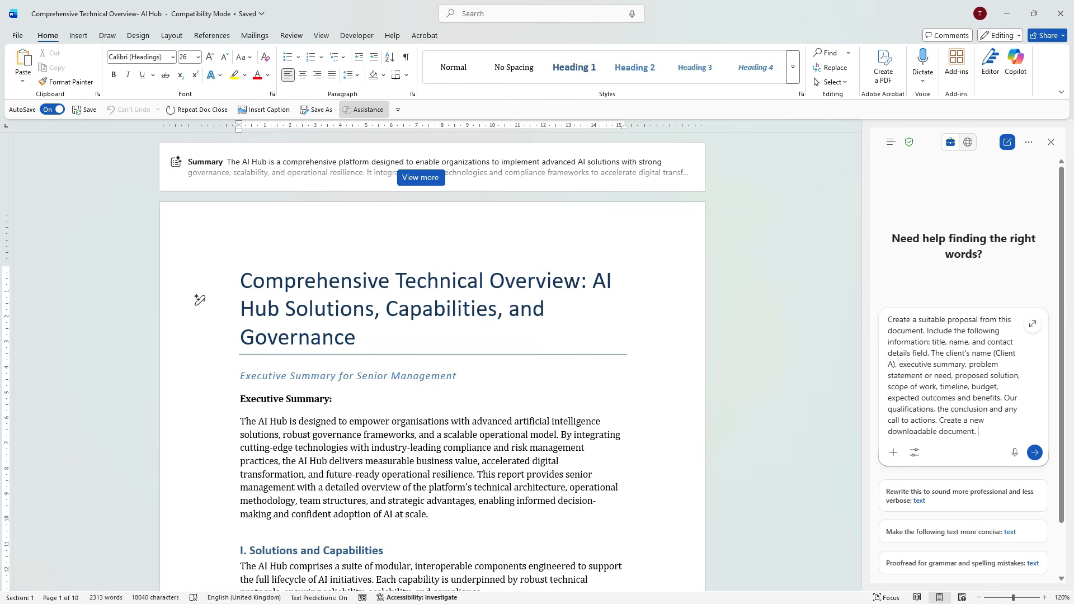
pyautogui.hotkey('ctrl', 'shift', 'Left')
pyautogui.hotkey('ctrl', 'shift', 'Left')
pyautogui.hotkey('ctrl', 'shift', 'Left')
pyautogui.hotkey('ctrl', 'shift', 'Left')
pyautogui.hotkey('ctrl', 'shift', 'Left')
pyautogui.press('Right')
# Step: Choose the GPT-5.2 Think deeper model for the chat and submit the proposal request
pyautogui.click(1028, 142)
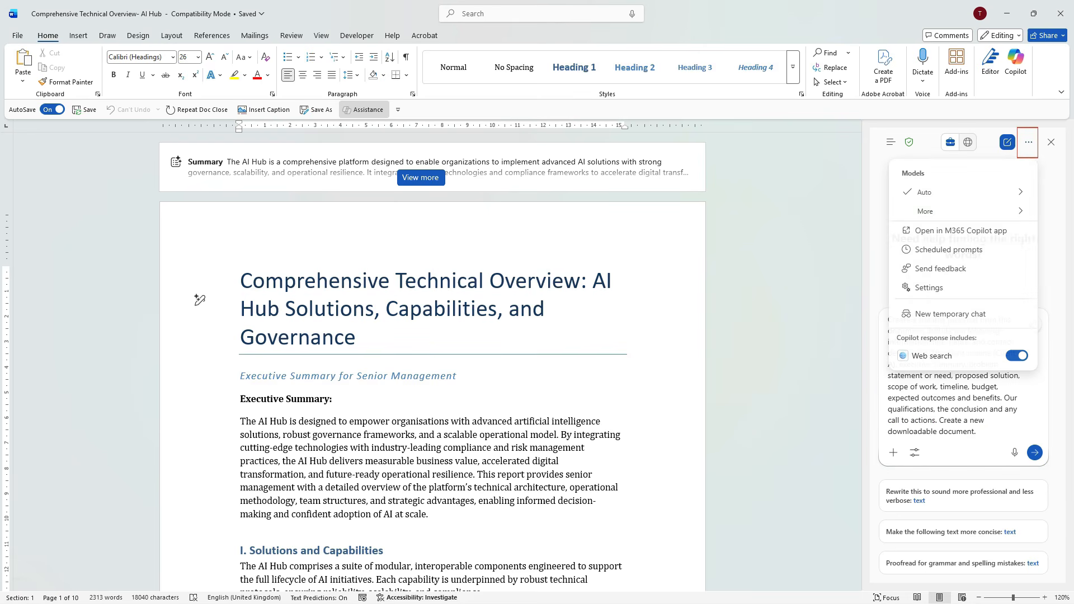
pyautogui.moveTo(963, 211)
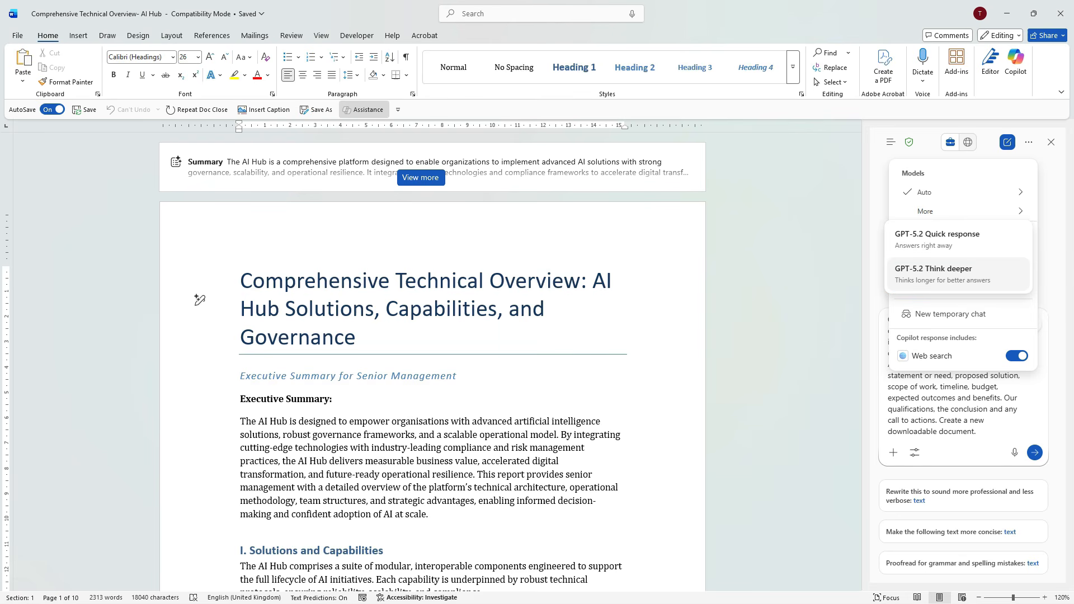
pyautogui.click(957, 275)
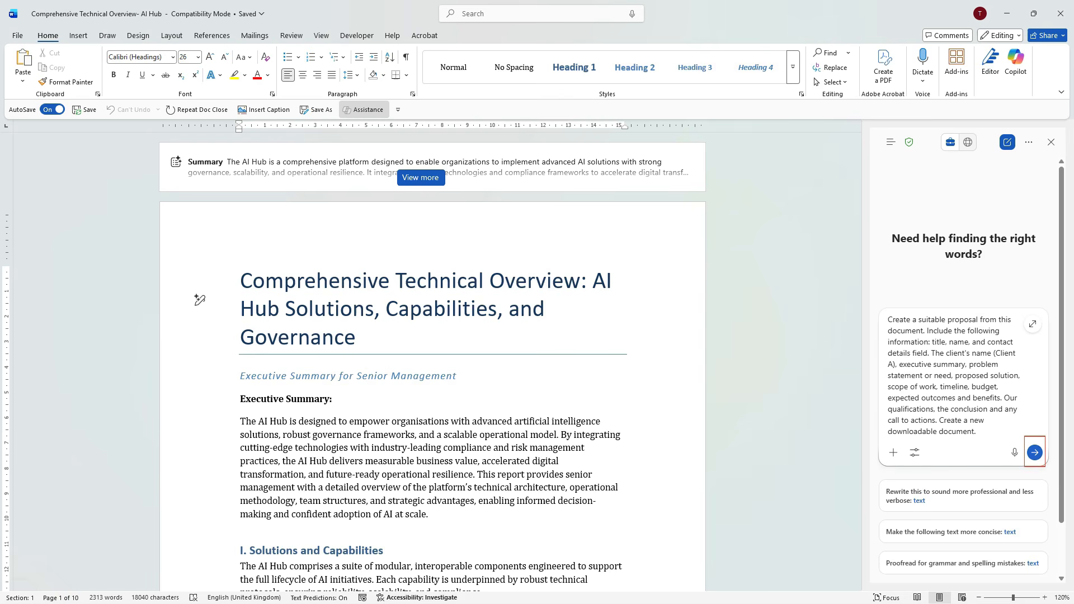
pyautogui.click(1034, 451)
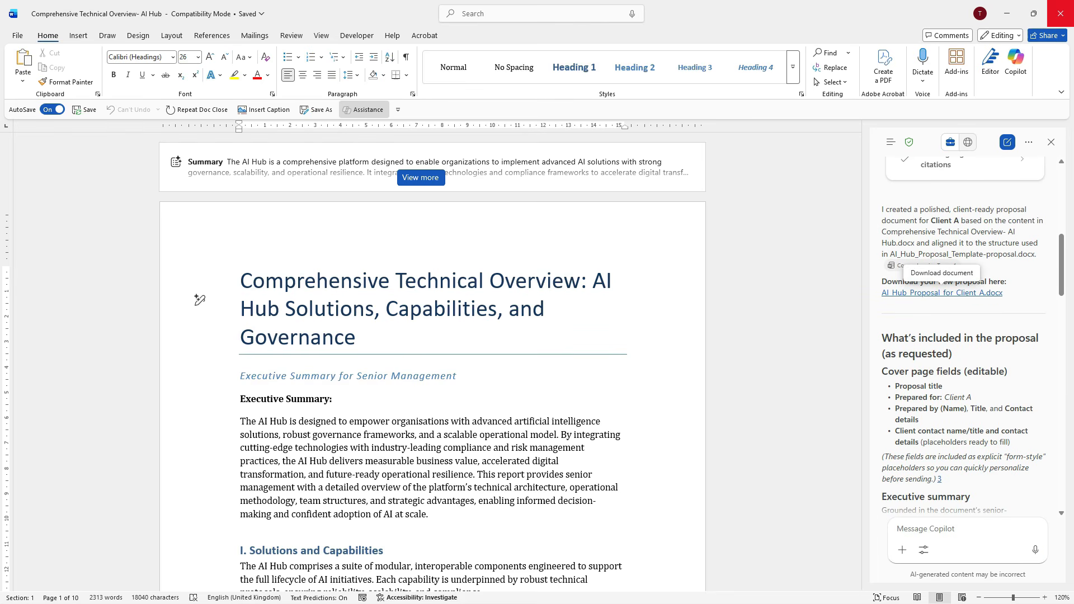
# Step: Review the proposal response, download and open AI_Hub_Proposal_for_Client_A.docx, and enable editing in it
pyautogui.scroll(-3, 962, 335)
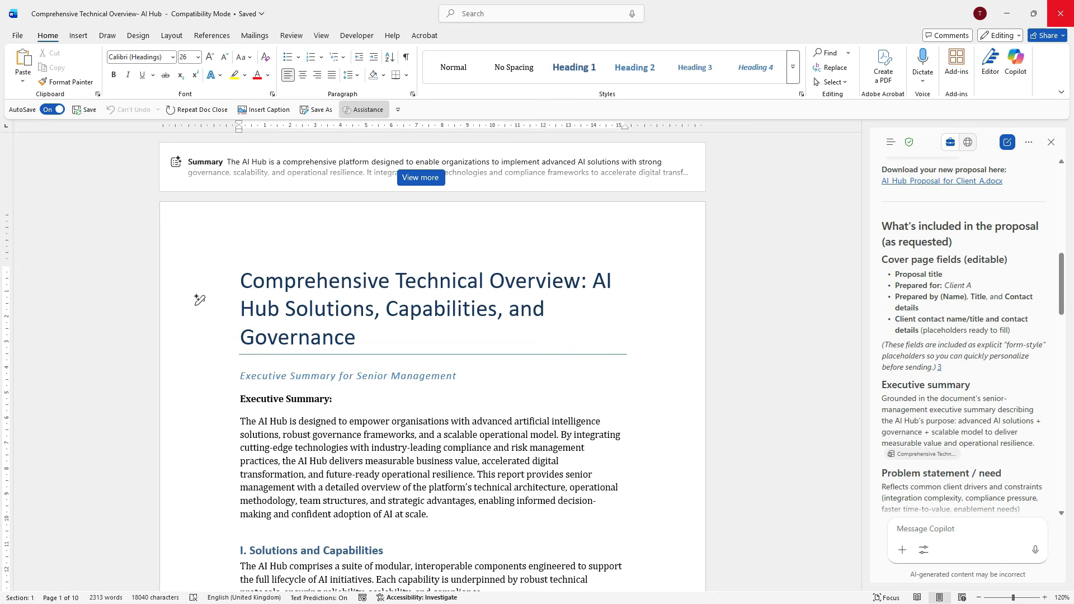
pyautogui.scroll(-6, 962, 336)
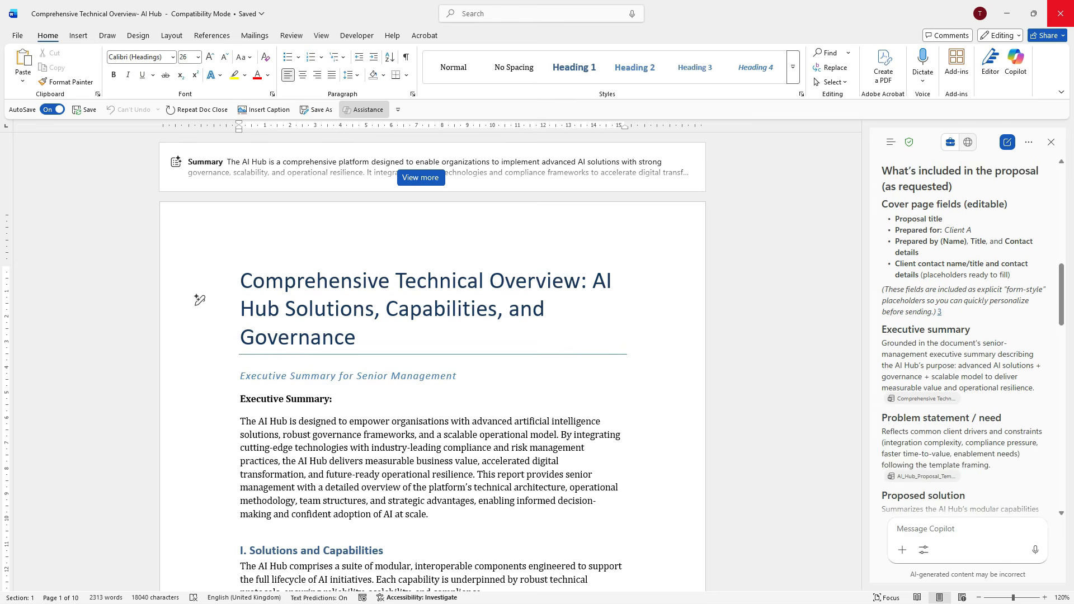
pyautogui.scroll(-10, 962, 336)
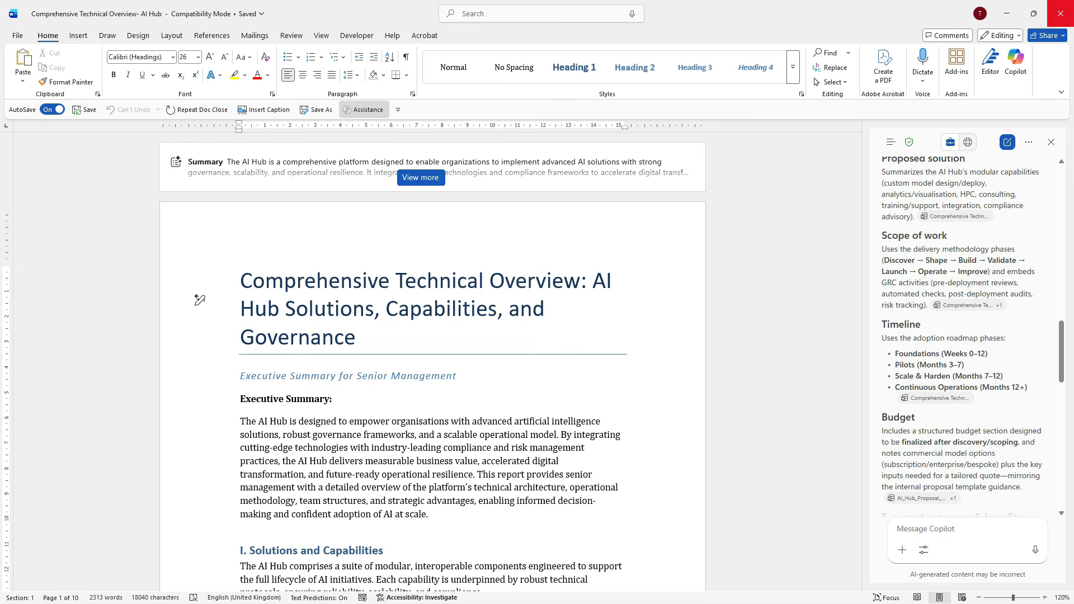
pyautogui.scroll(-2, 962, 336)
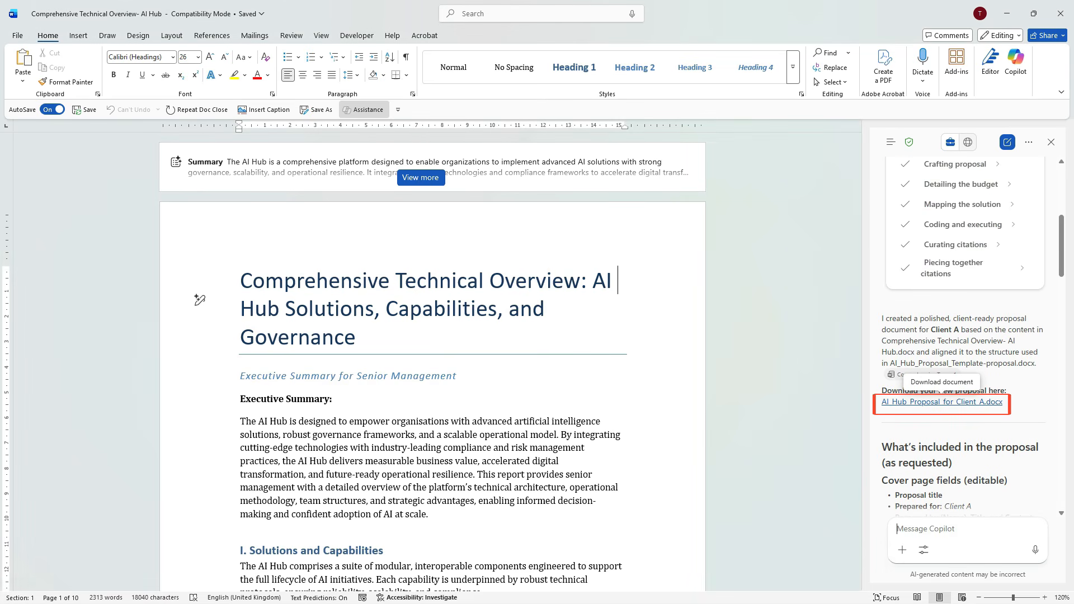
pyautogui.click(942, 402)
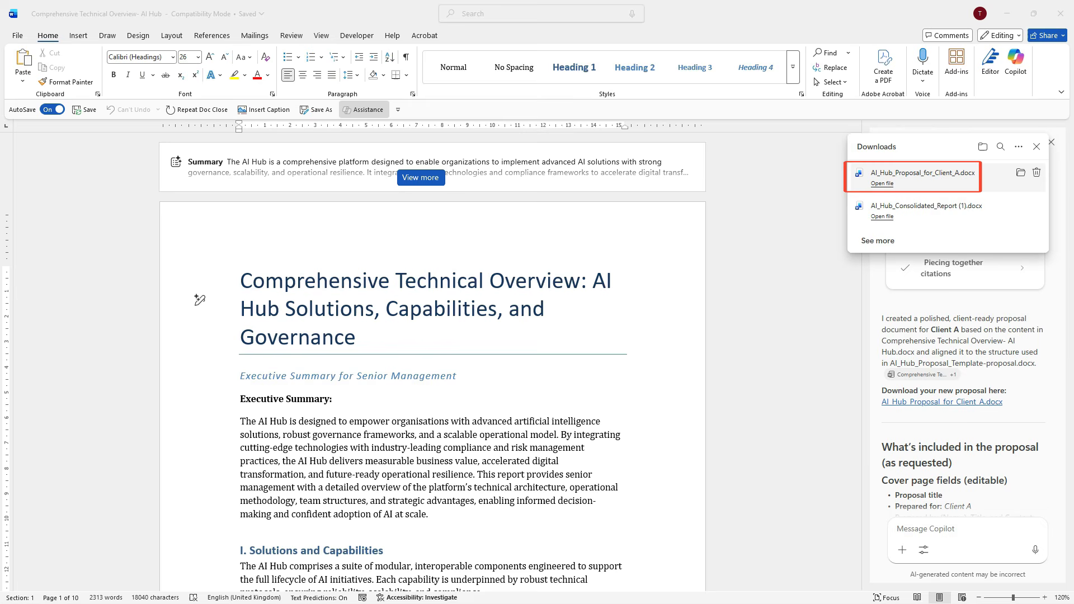
pyautogui.click(882, 183)
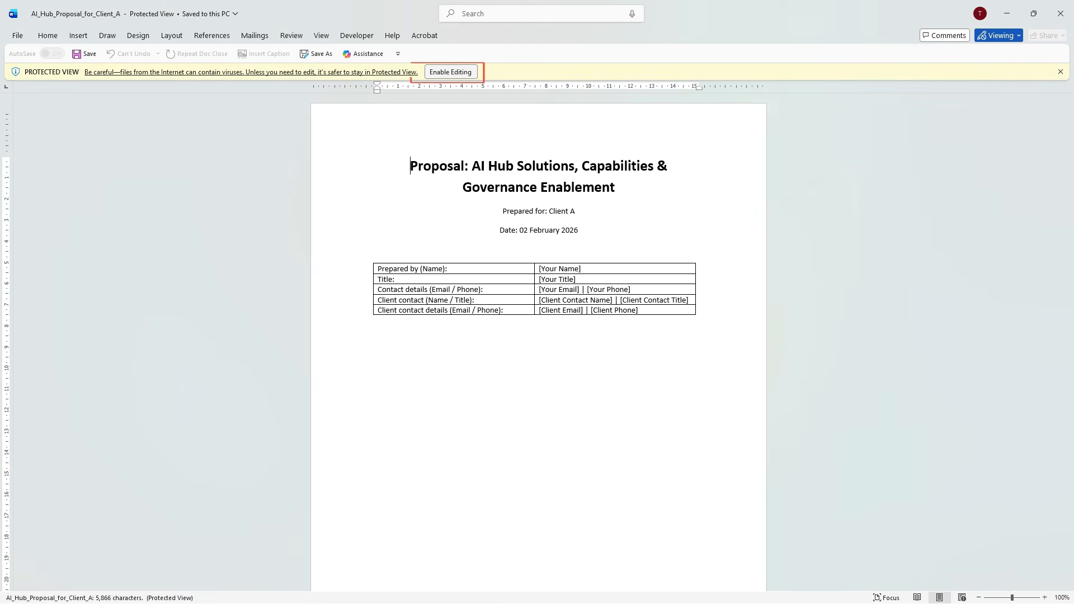
pyautogui.click(451, 72)
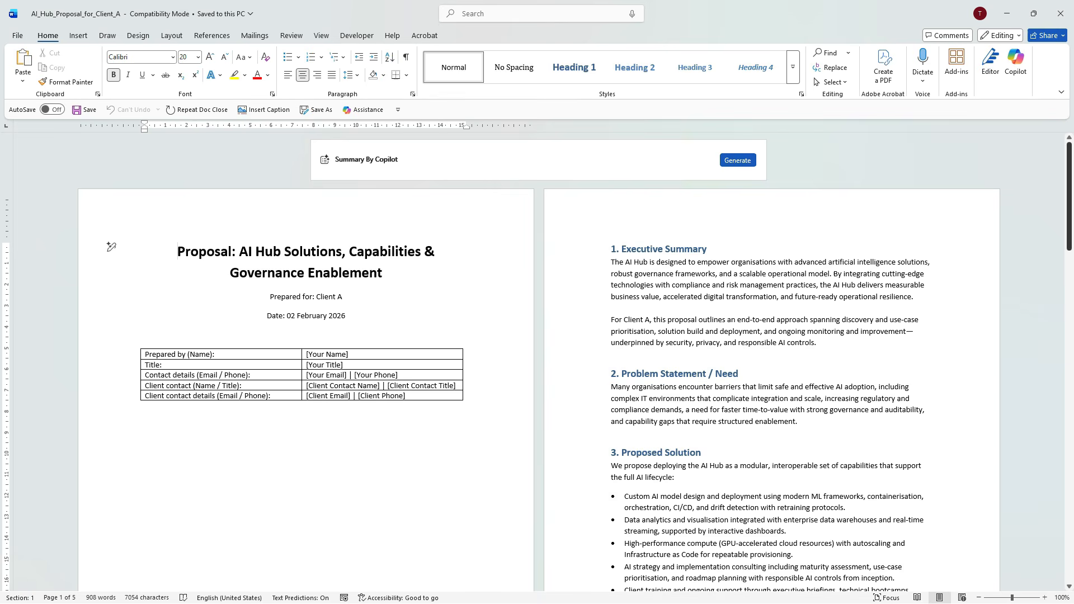
# Step: Look through the Client A proposal down to the timeline, budget and qualifications, and switch to the Fictitious_Organisational_IT_Challenges document
pyautogui.moveTo(1068, 196); pyautogui.dragTo(1068, 355)
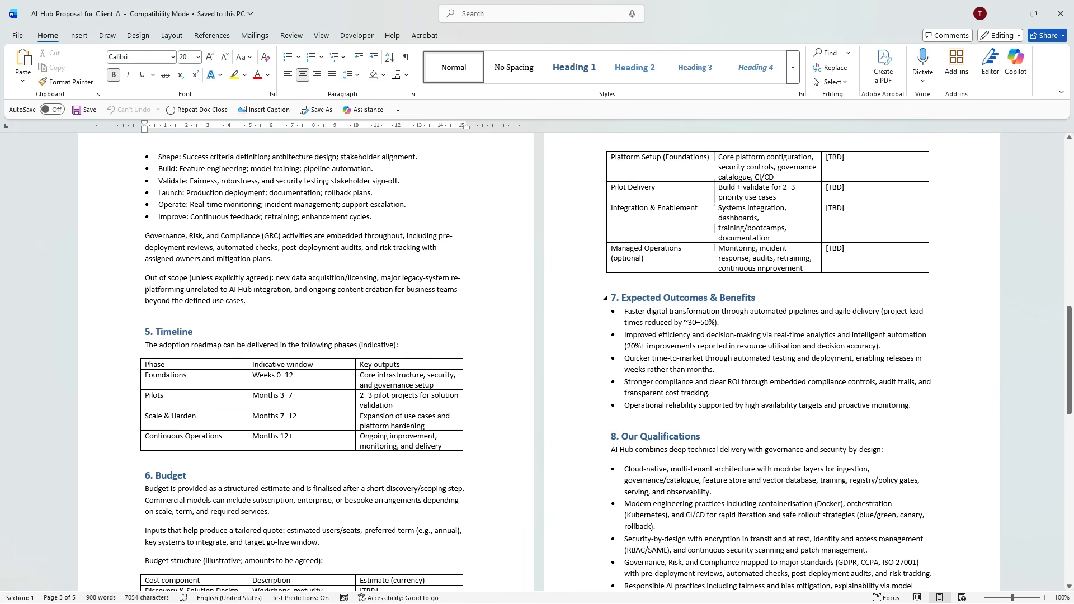
pyautogui.hotkey('alt', 'Tab')
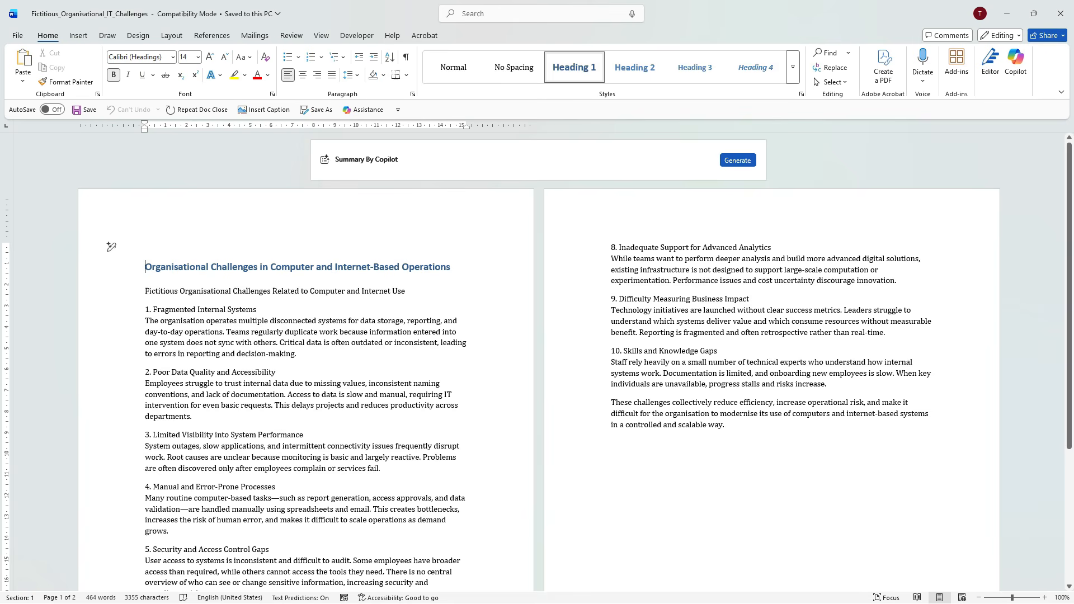
pyautogui.hotkey('alt', 'Tab')
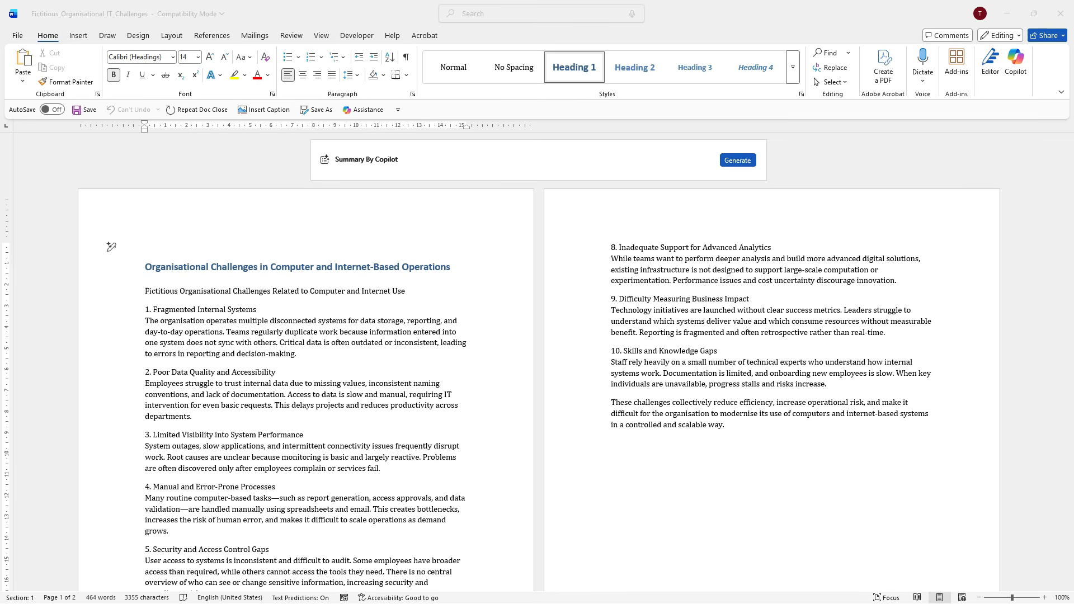
# Step: Have Copilot rewrite the entire document as a brief with concise tasks, requirements, constraints, goals, guided next-step actions and AI High-Powered Hub service details
pyautogui.hotkey('ctrl', 'a')
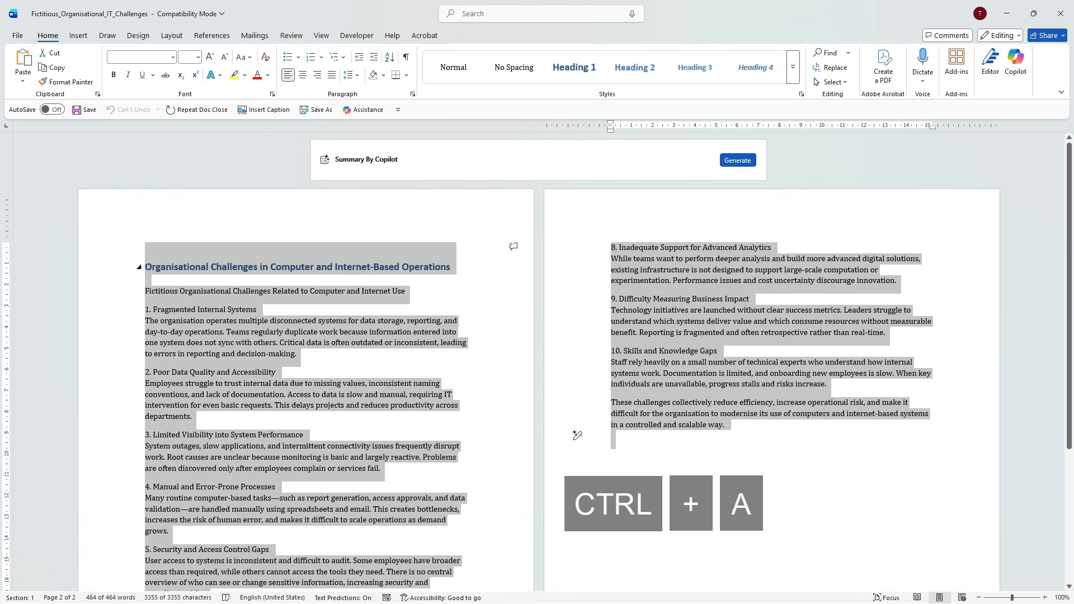
pyautogui.scroll(-1, 577, 381)
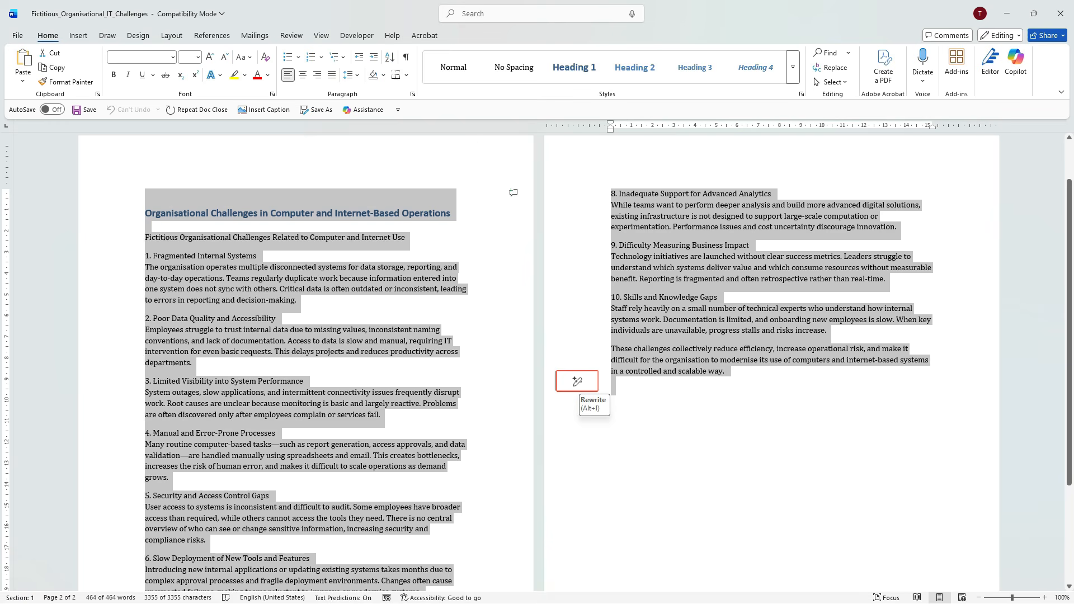
pyautogui.click(578, 381)
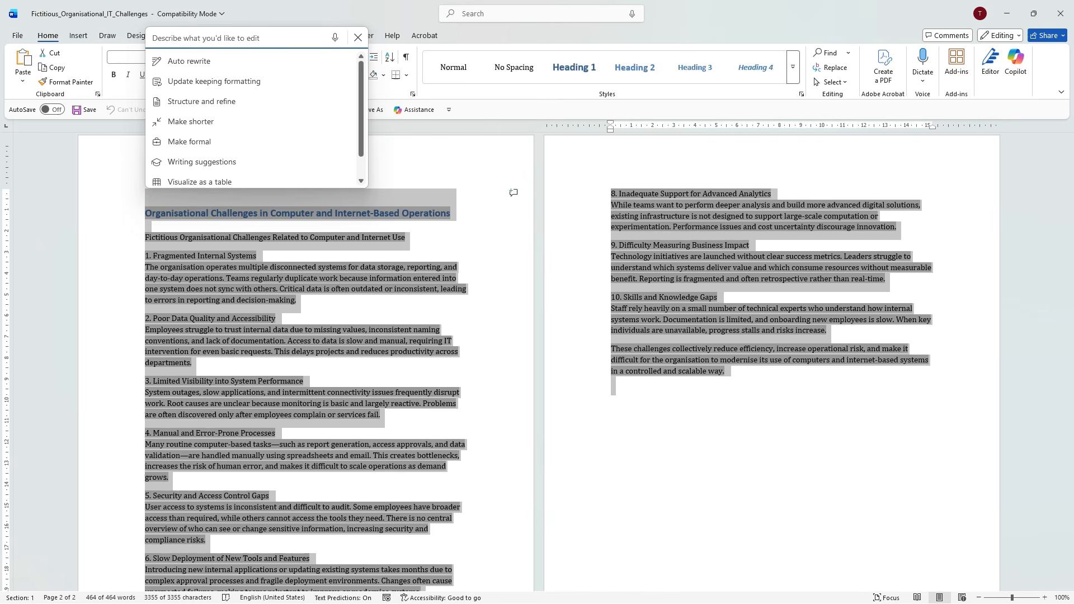
pyautogui.write('Create a brief based on the document. Include concise information about what needs to be done as well as requirements, constraints and goals. Insert guided actions to help present the next steps.')
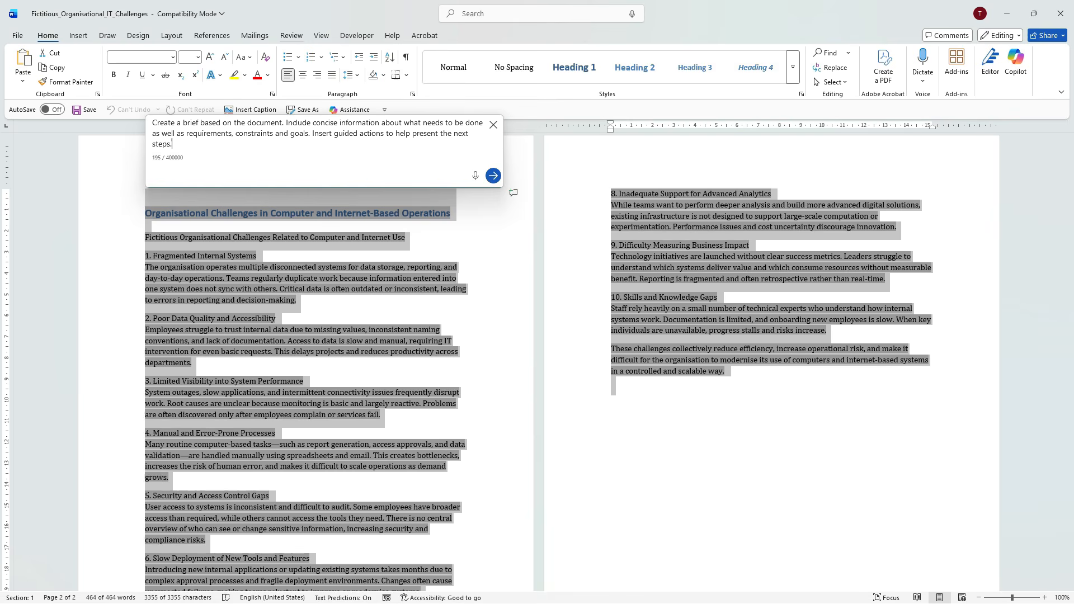
pyautogui.write('Include details about the AI High-Powered Hub service')
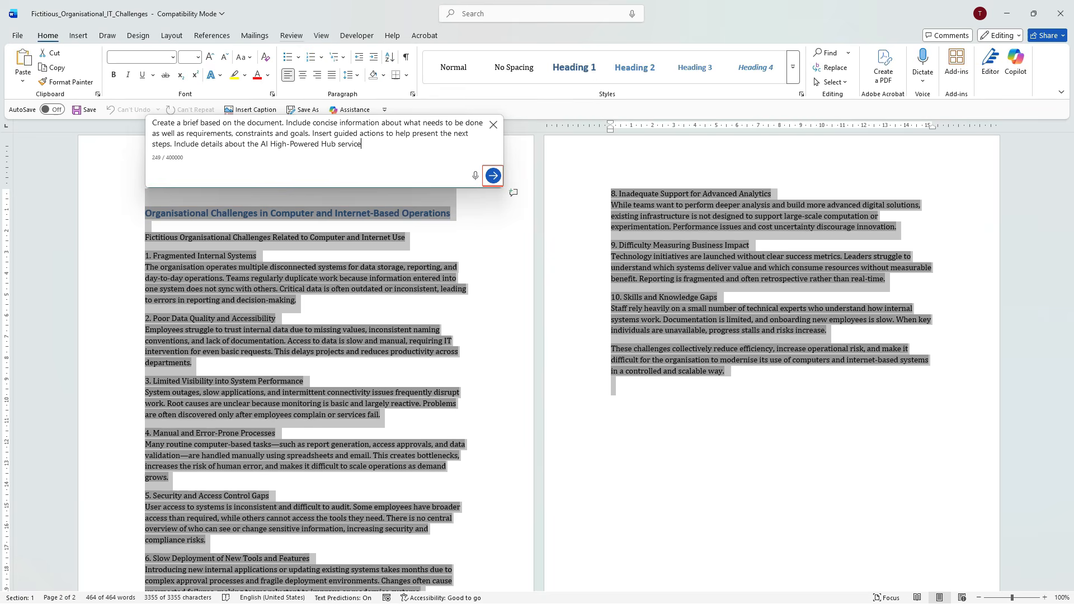
pyautogui.press('Return')
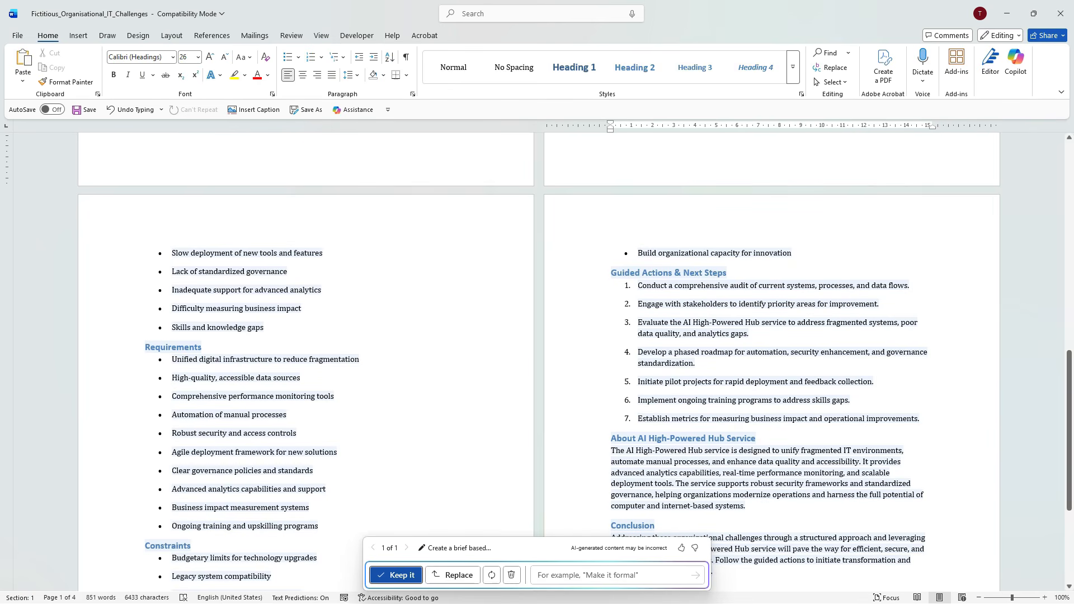
# Step: Review the generated brief through to its conclusion and replace the original document text with it
pyautogui.scroll(-5, 537, 358)
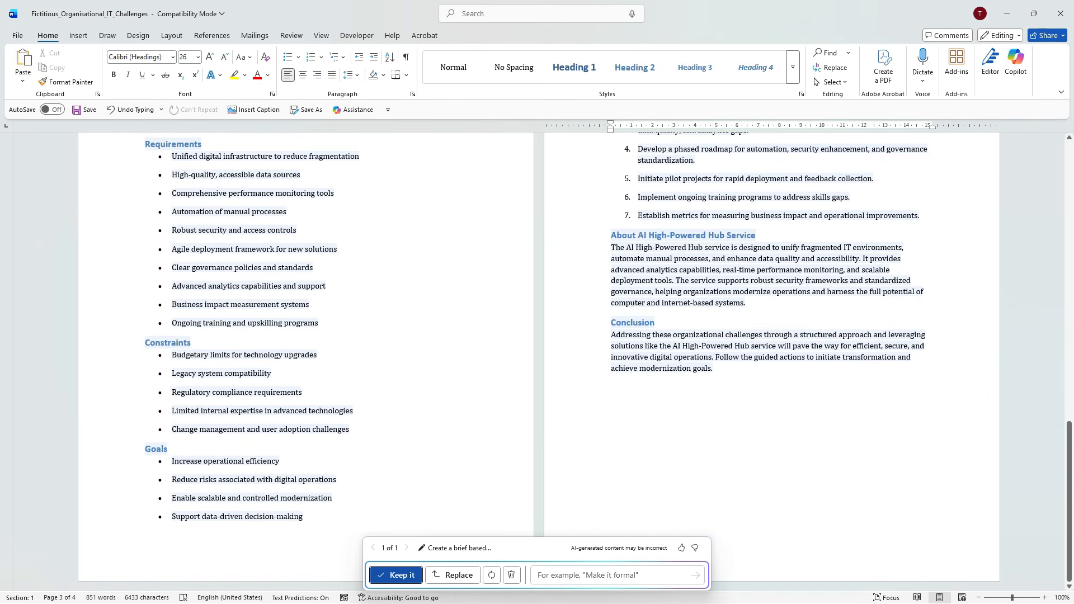
pyautogui.scroll(10, 537, 358)
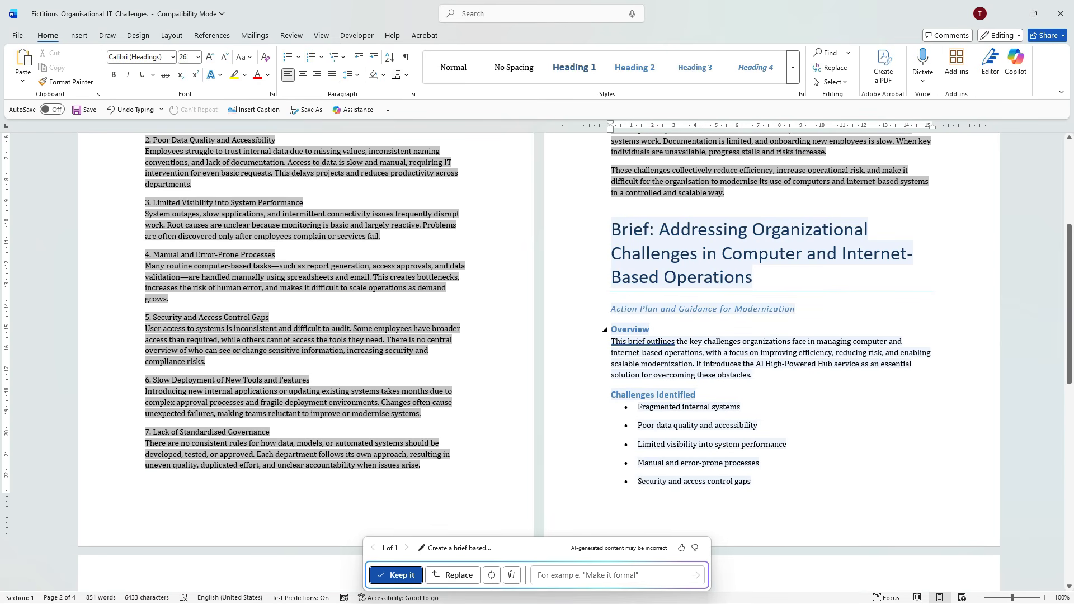
pyautogui.scroll(-10, 537, 358)
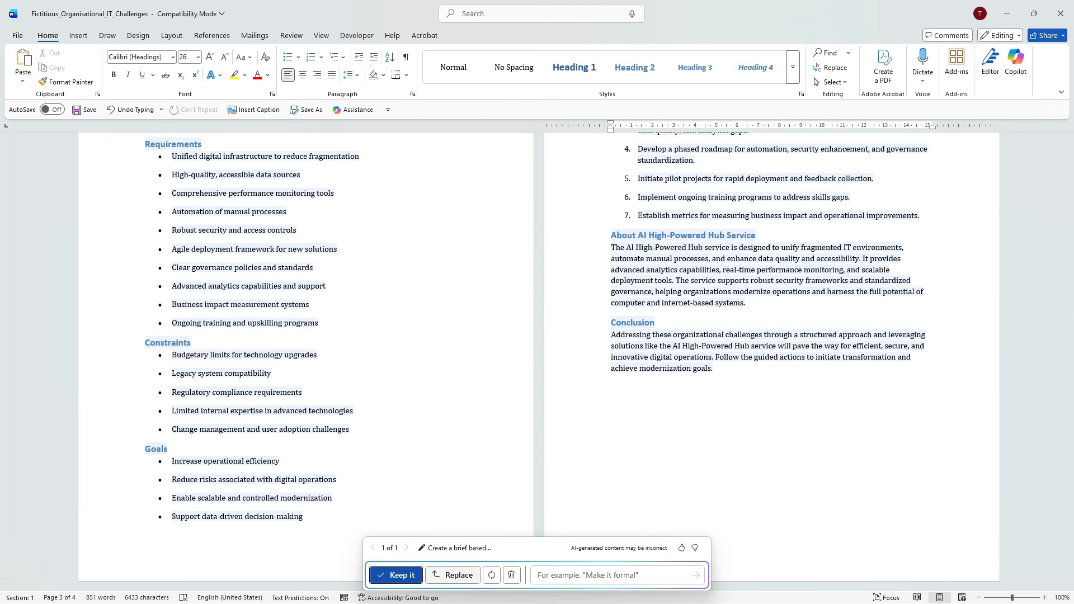
pyautogui.click(452, 575)
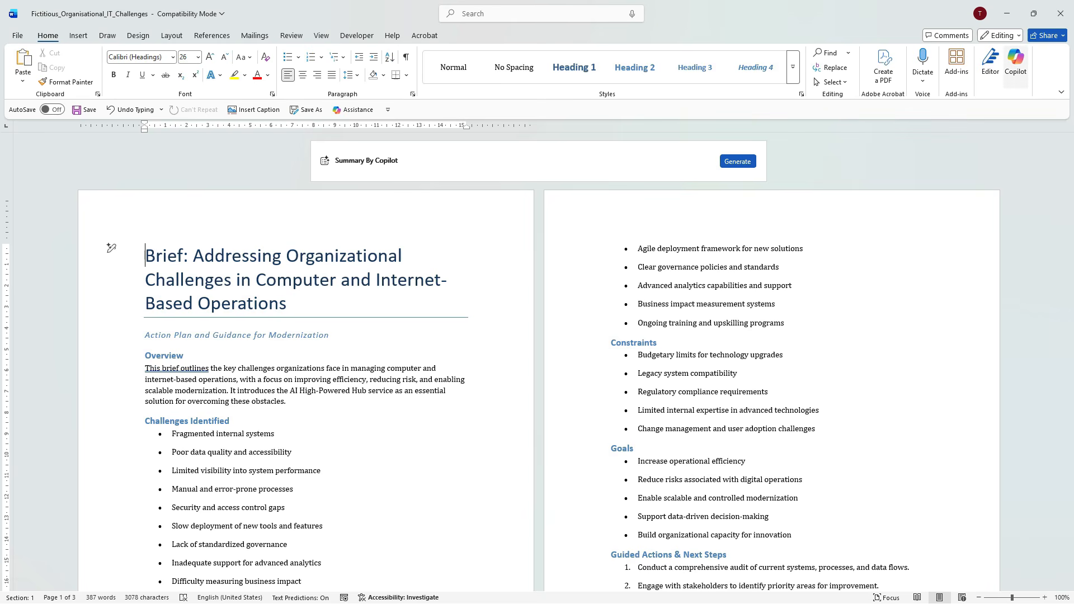
# Step: Open the Copilot chat beside the brief and show the choices for adding files or work content to the message
pyautogui.click(1015, 62)
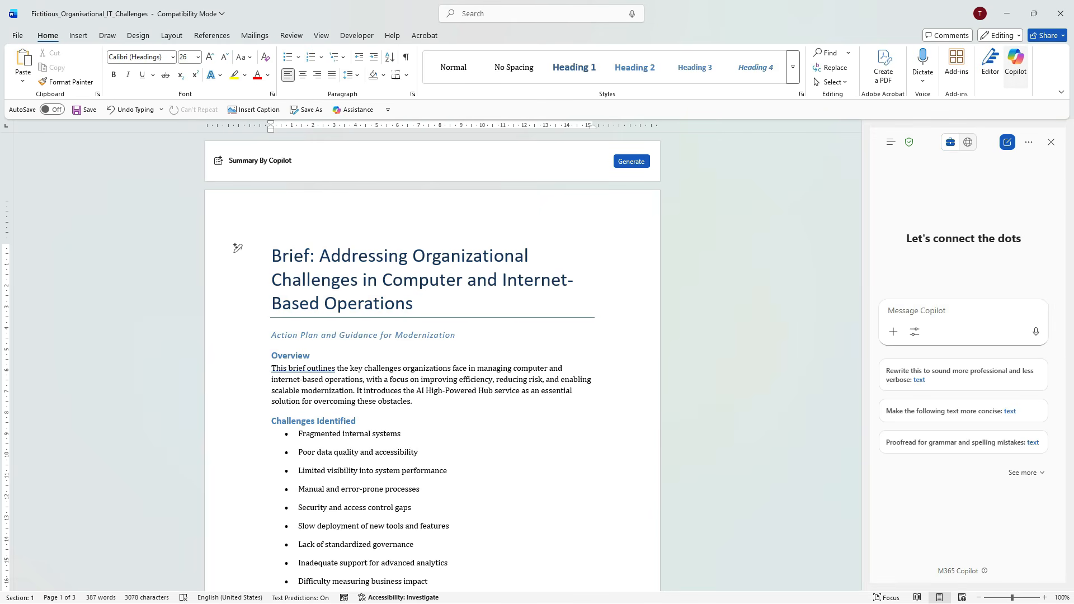
pyautogui.click(893, 332)
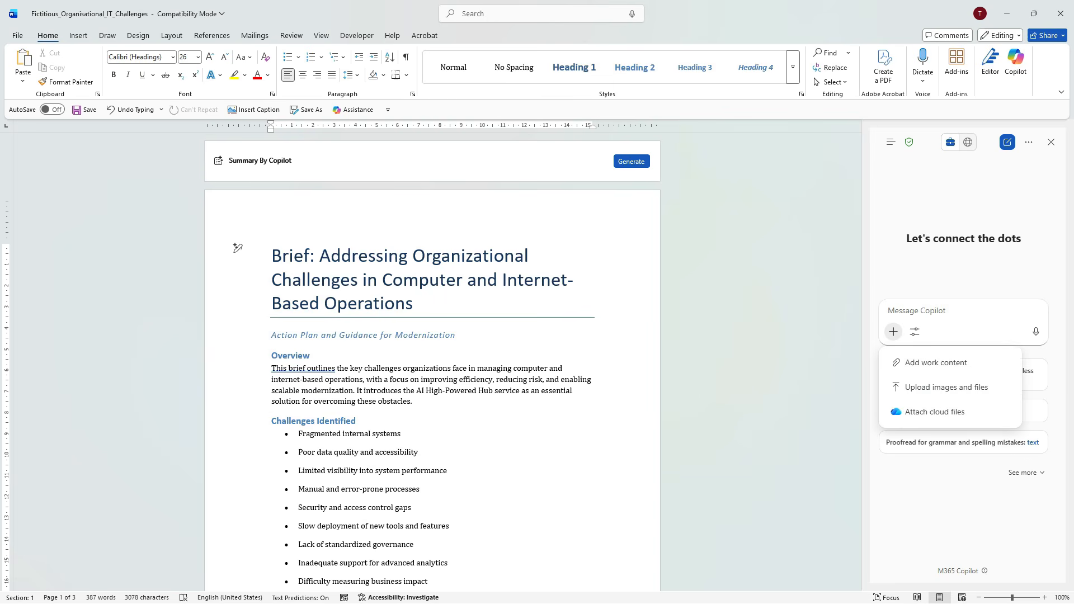